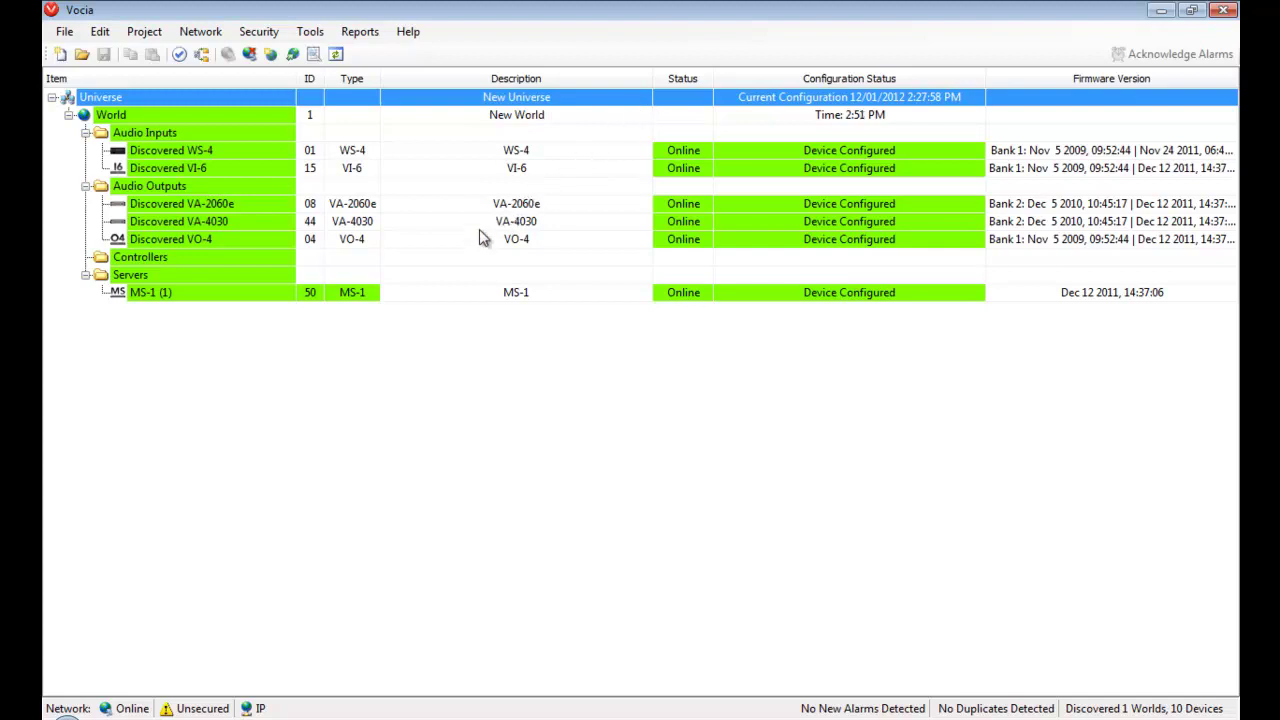
Open MS-1's properties, tick Enable VoIP, and use the dedicated LAN-3 VoIP network connection
click(286, 297)
double_click(286, 297)
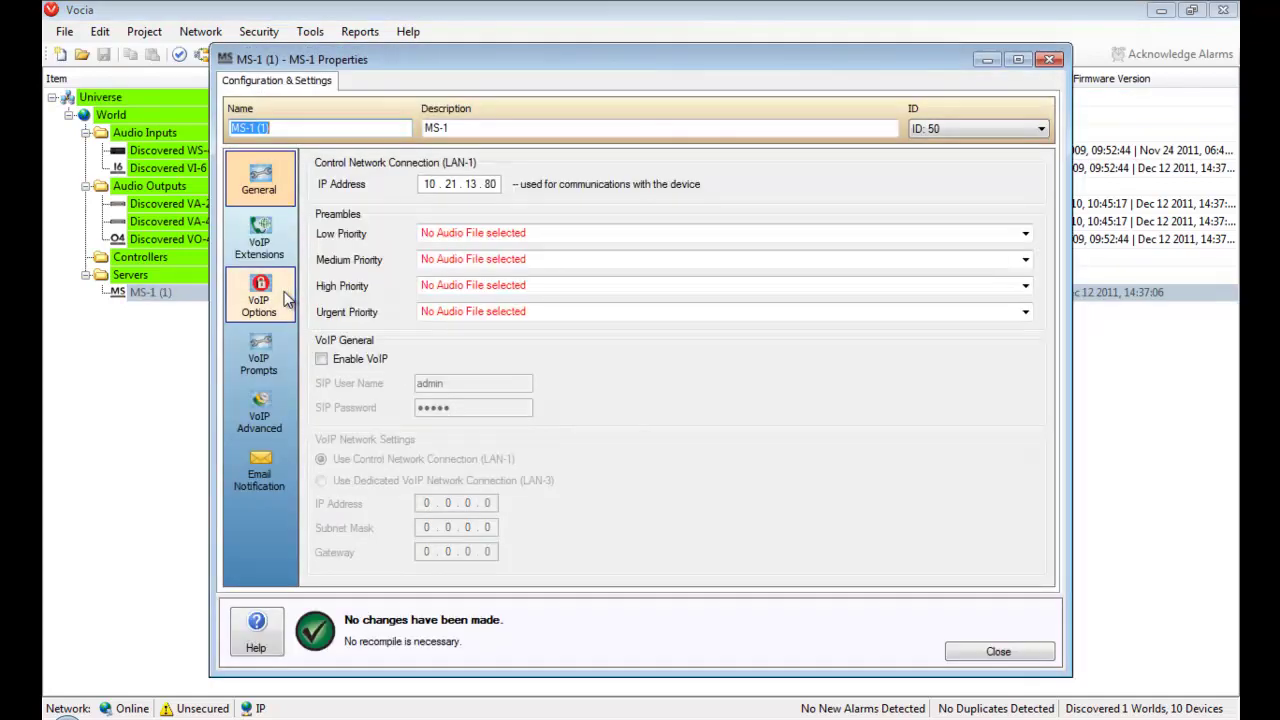
click(321, 359)
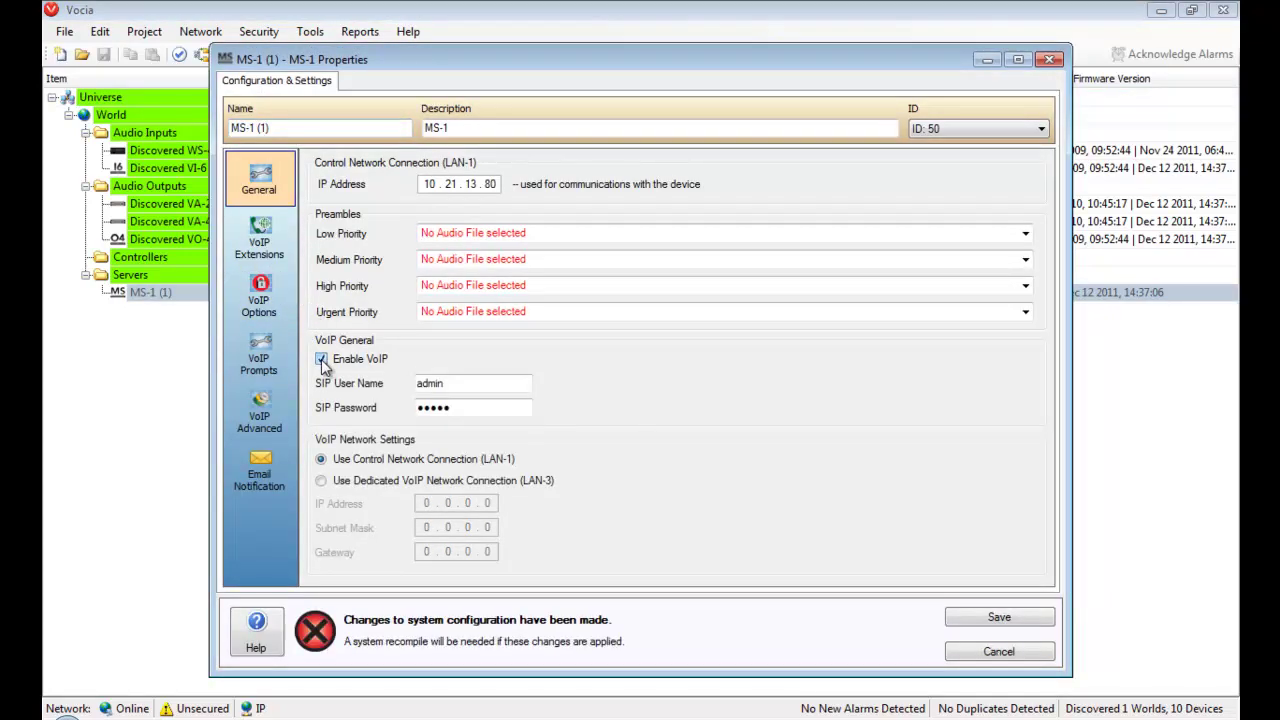
click(321, 481)
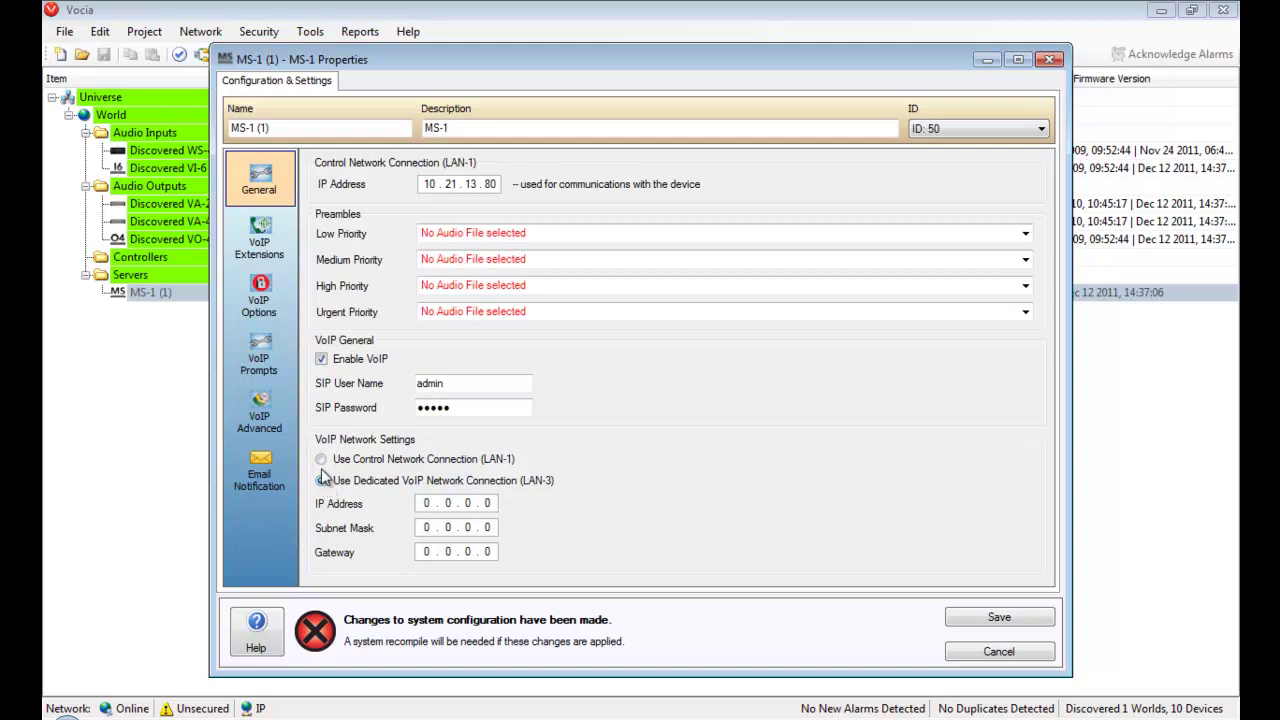
Change VoIP extension 1001's number to 600 and view its mapped page code choices
click(280, 255)
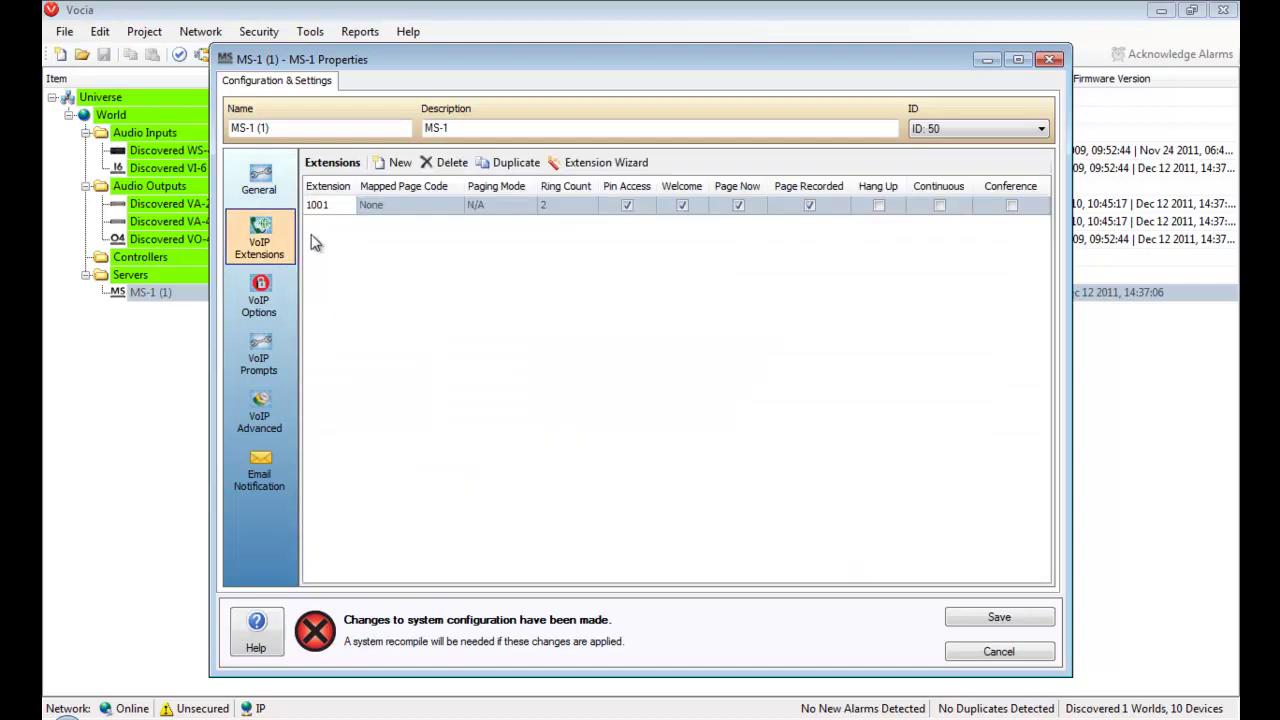
click(336, 212)
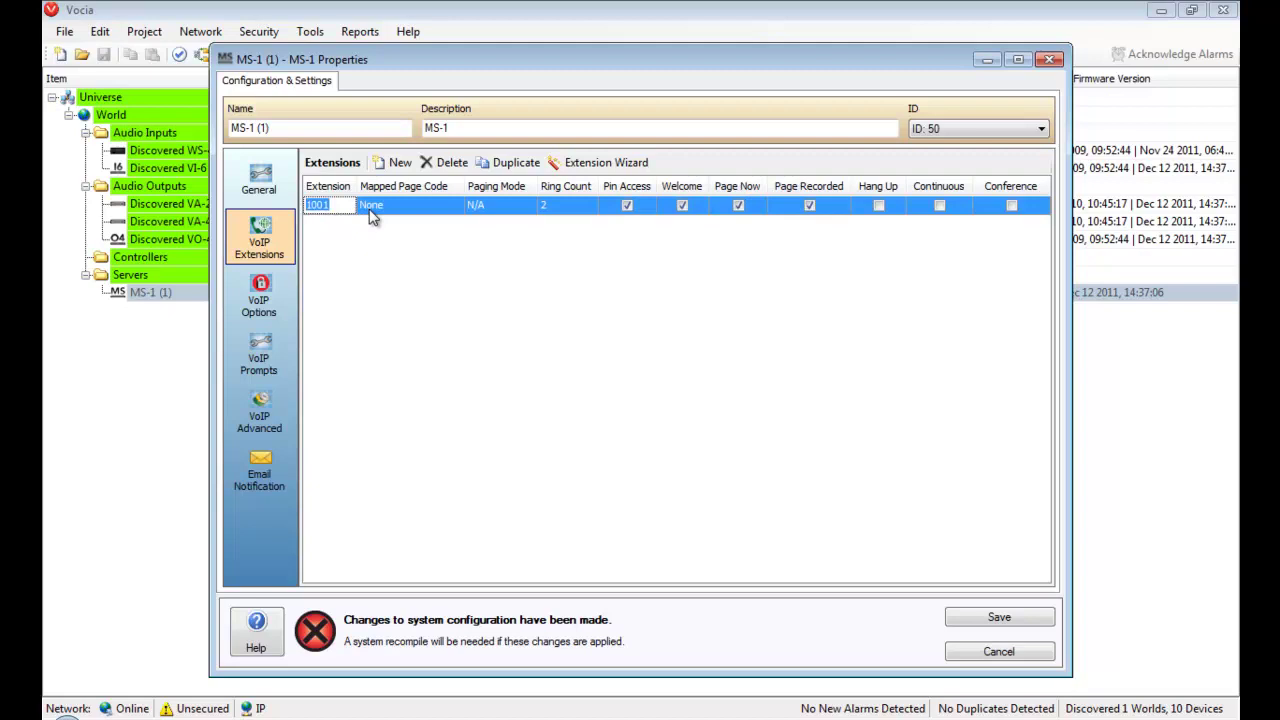
text(600)
click(370, 205)
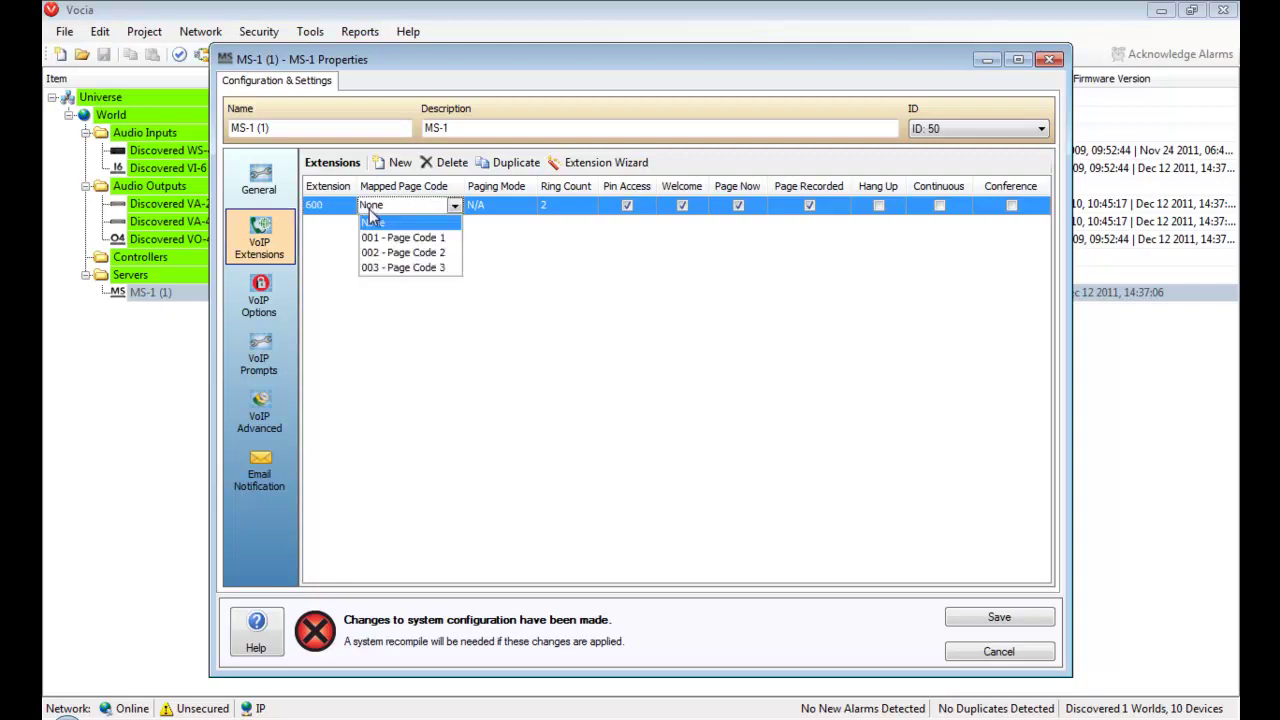
Leave extension 600's mapped page code set to None
click(437, 210)
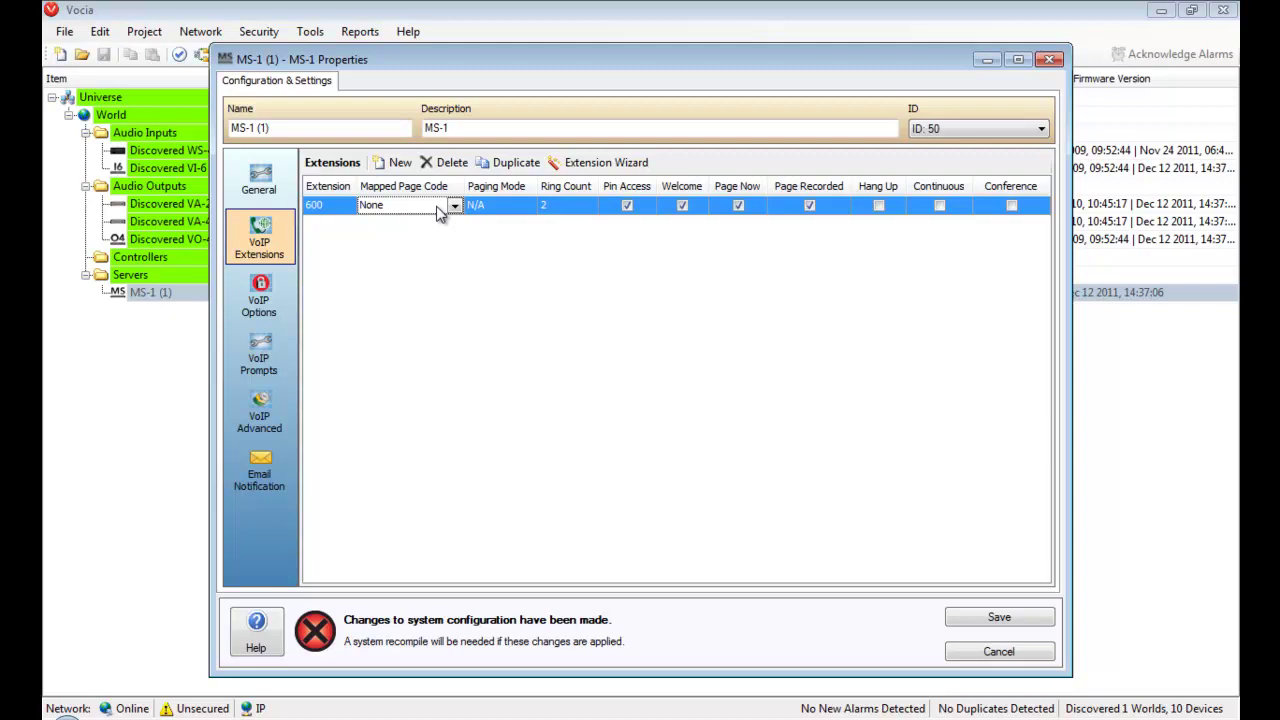
In the Extension Wizard, set base extension number 900 and include Page Codes 1–3
click(572, 168)
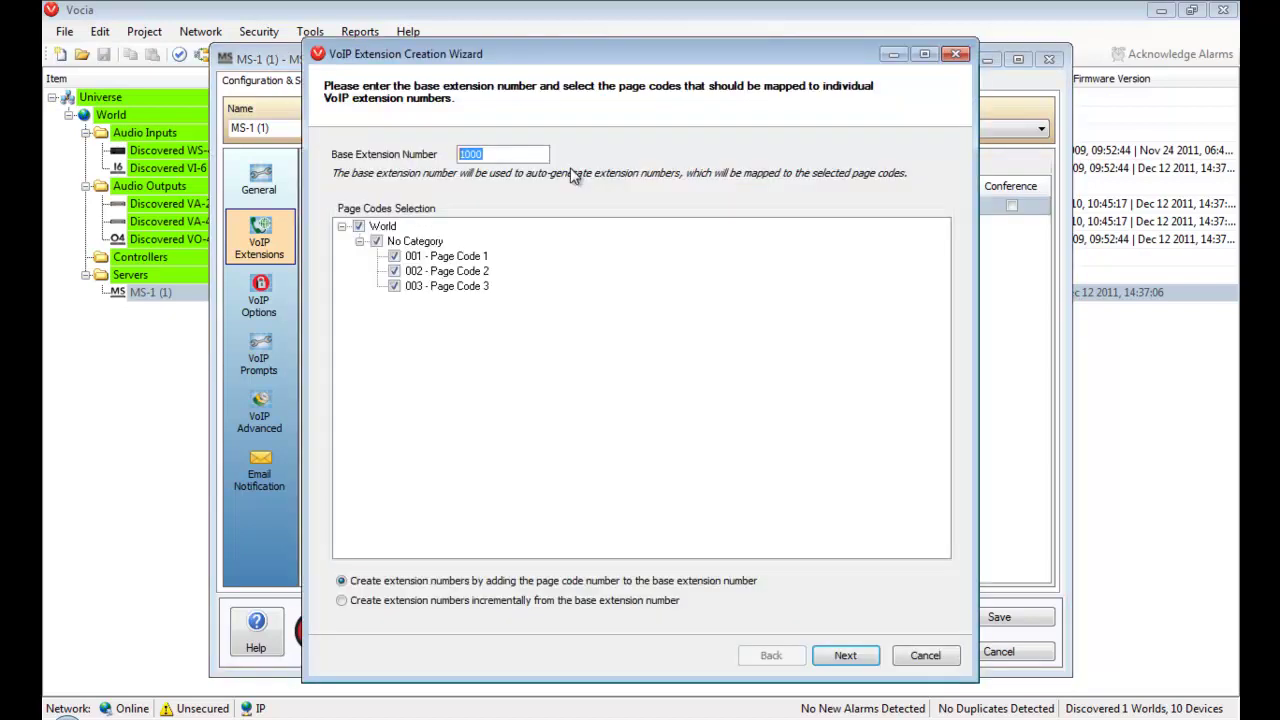
text(900)
click(394, 256)
click(394, 271)
click(394, 256)
click(394, 271)
click(848, 655)
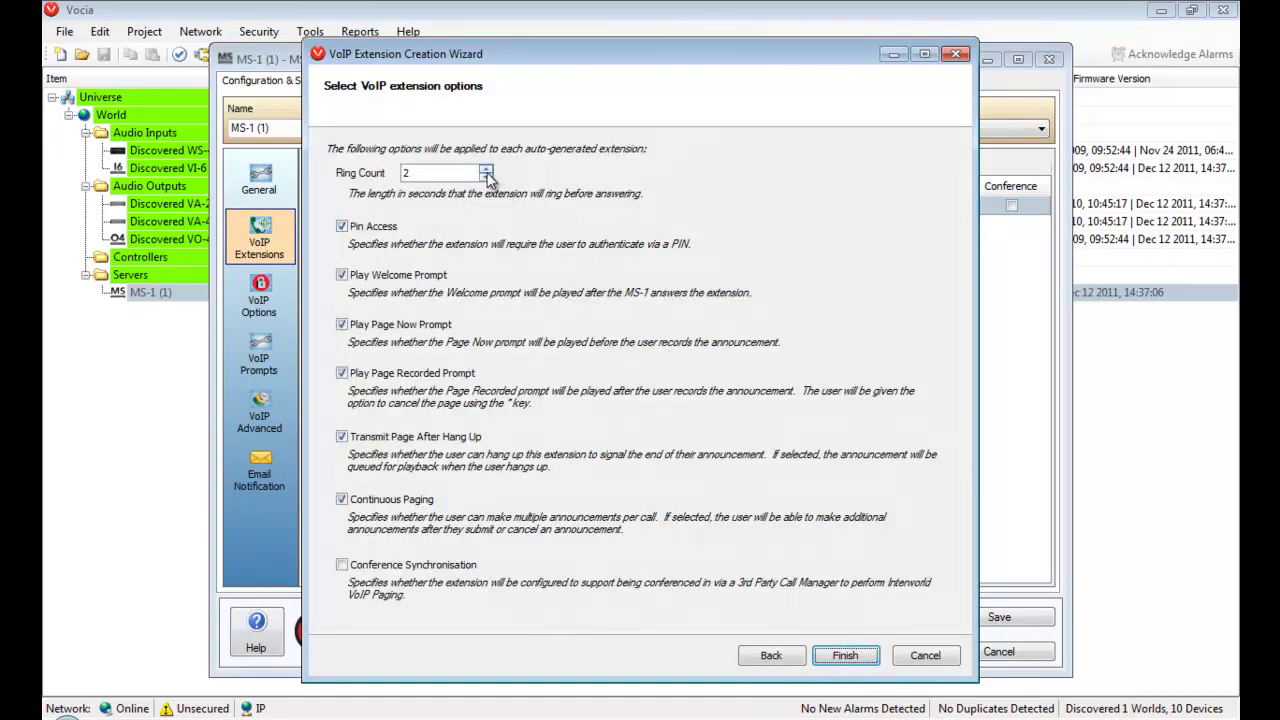
Set ring count 4 and turn off PIN access, page recorded, transmit on hang-up and continuous paging
click(485, 169)
click(485, 169)
click(342, 227)
click(343, 374)
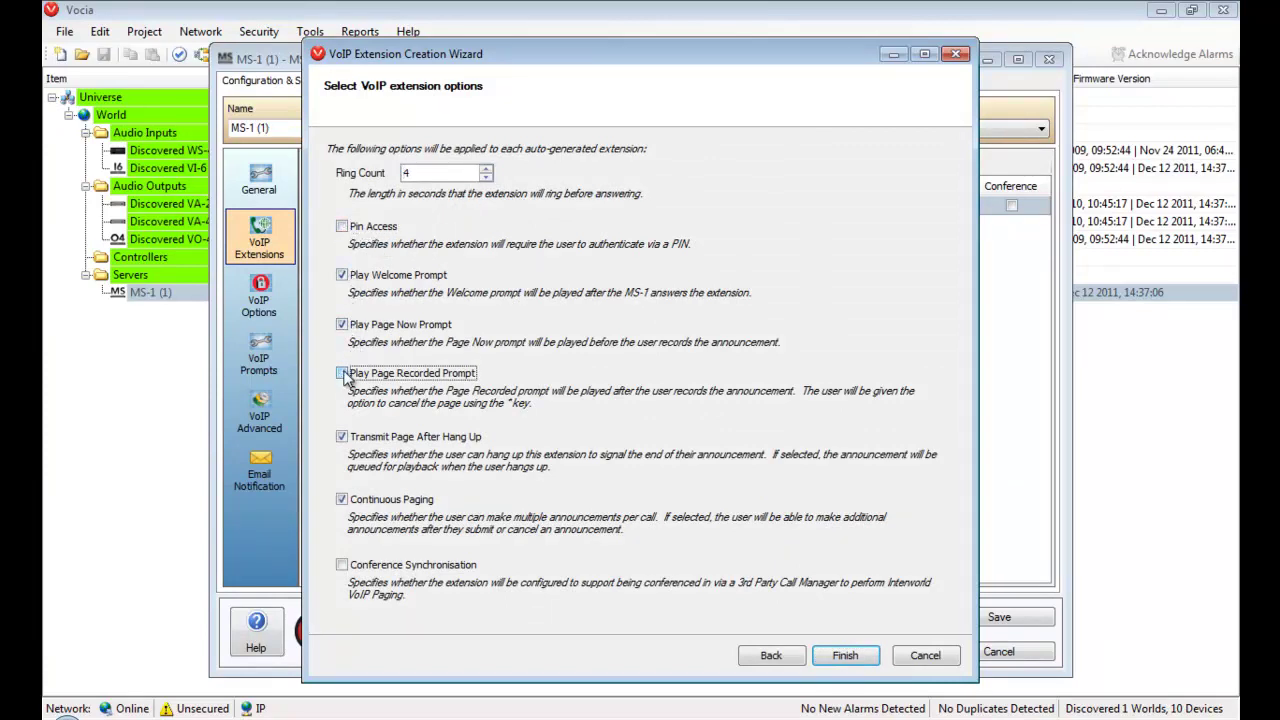
click(342, 437)
click(342, 500)
click(856, 663)
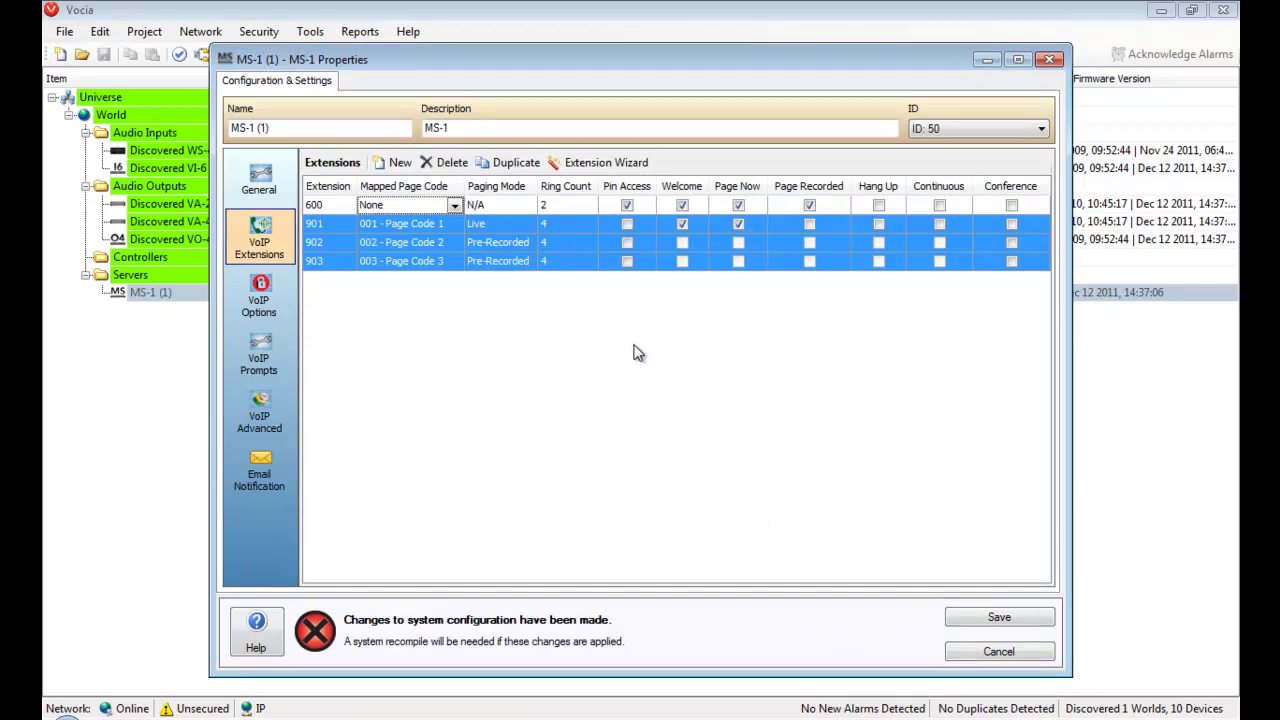
Tick Pin Access for extensions 902 and 903
click(629, 242)
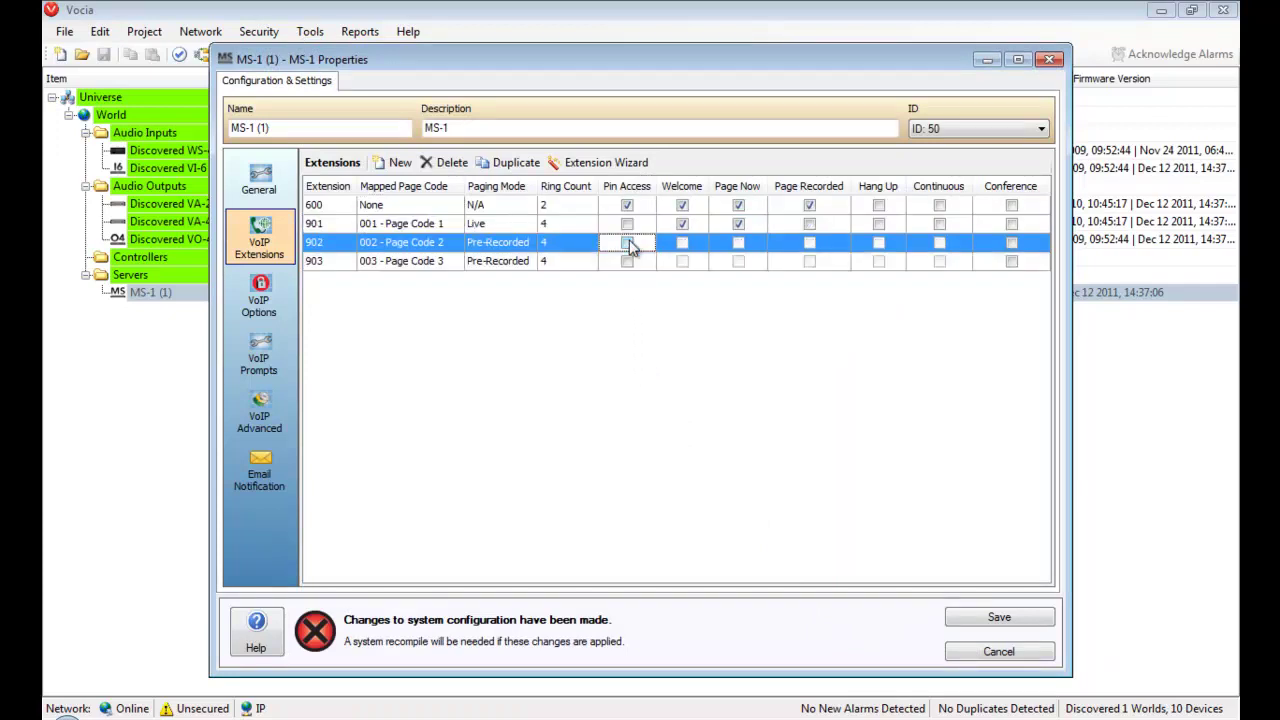
click(628, 243)
click(627, 262)
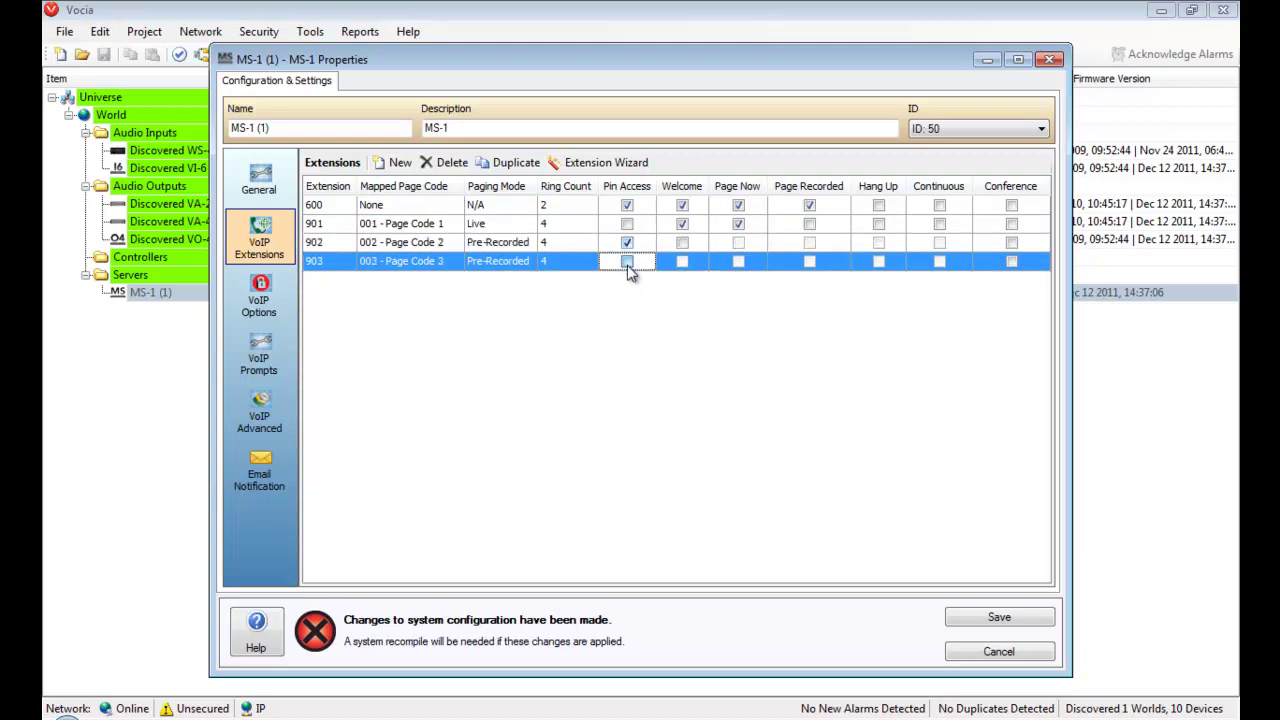
click(627, 262)
In VoIP Options, give the Security PIN group VoIP access alongside Management
click(266, 306)
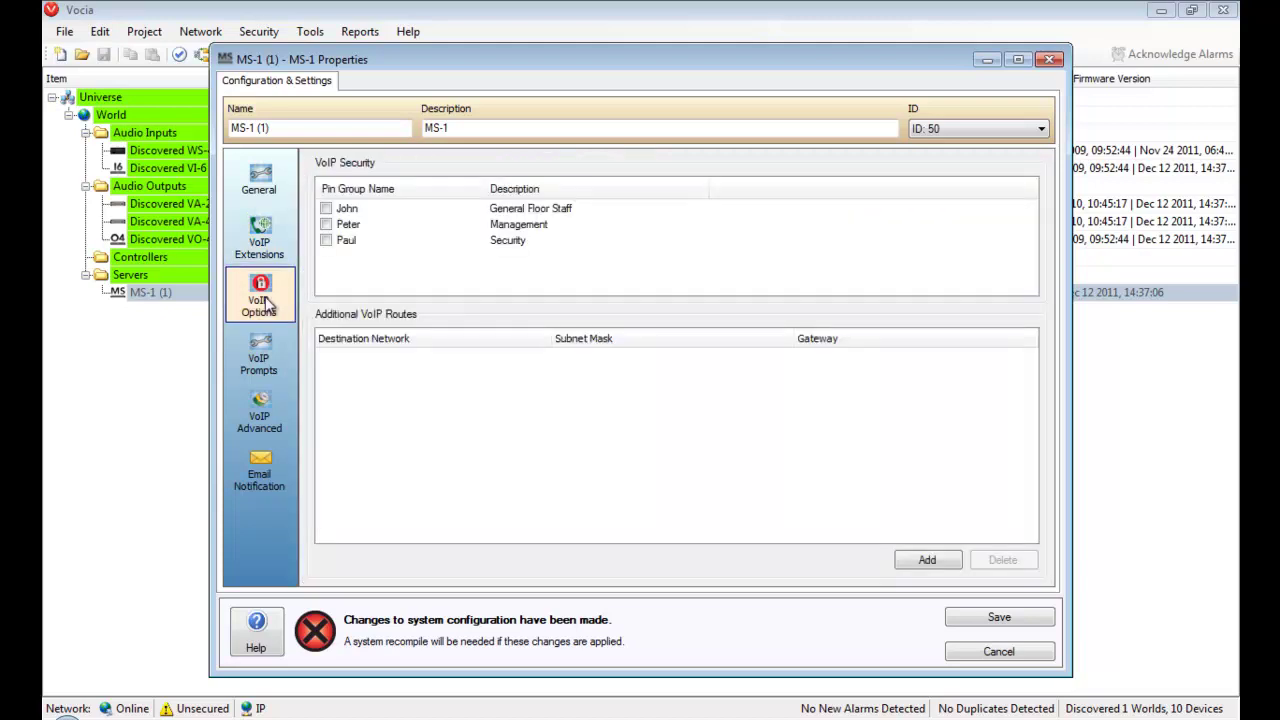
click(326, 240)
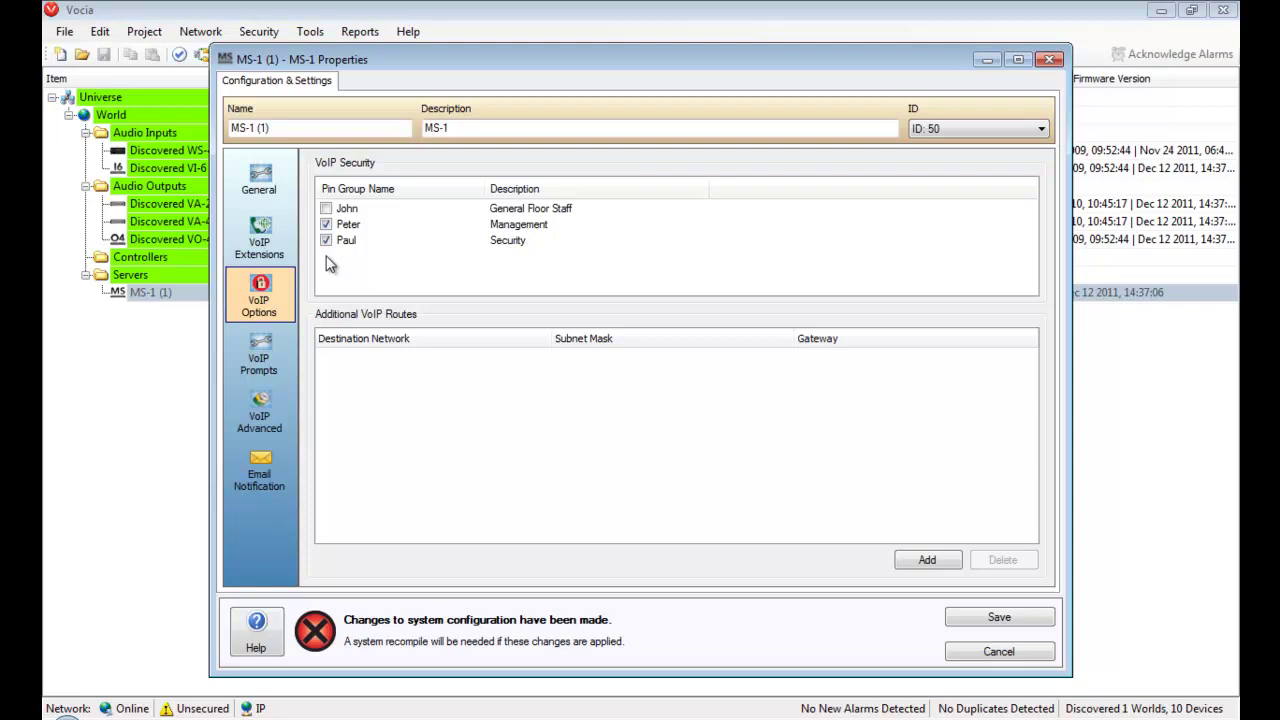
Review the VoIP prompts, keeping Page Now as Emily\Vocia_PageNow.wav
click(280, 355)
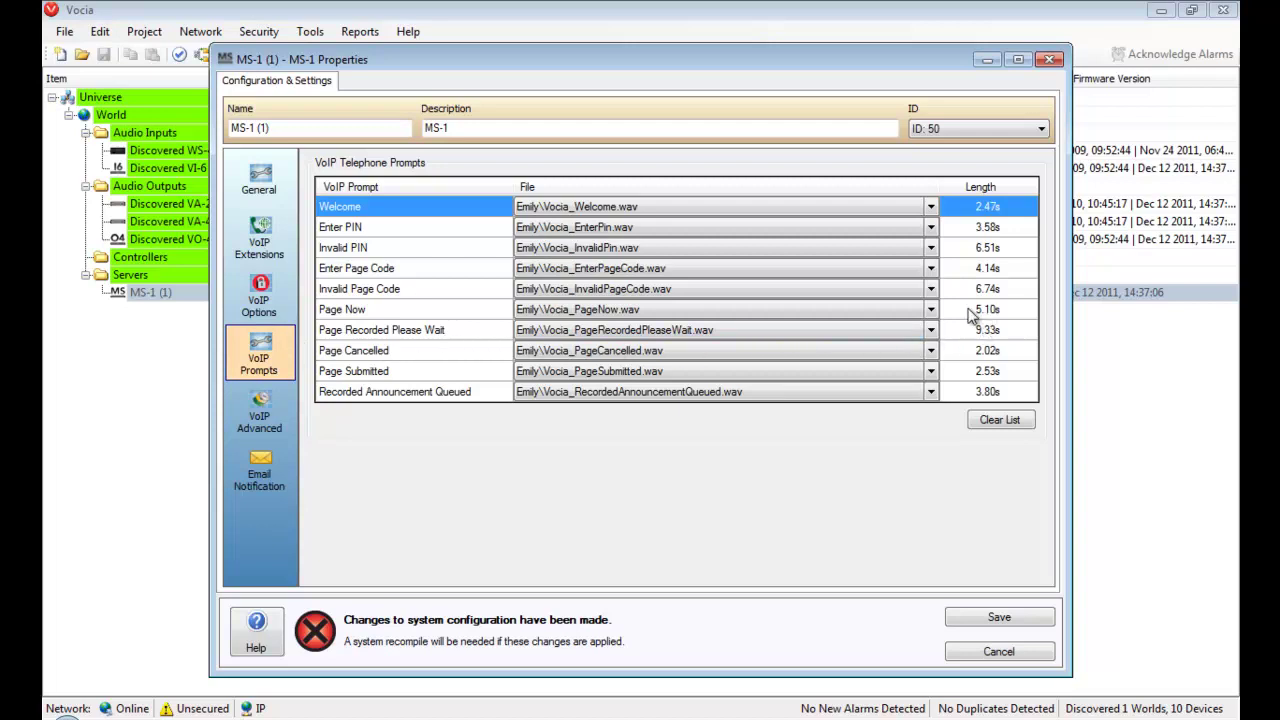
click(931, 312)
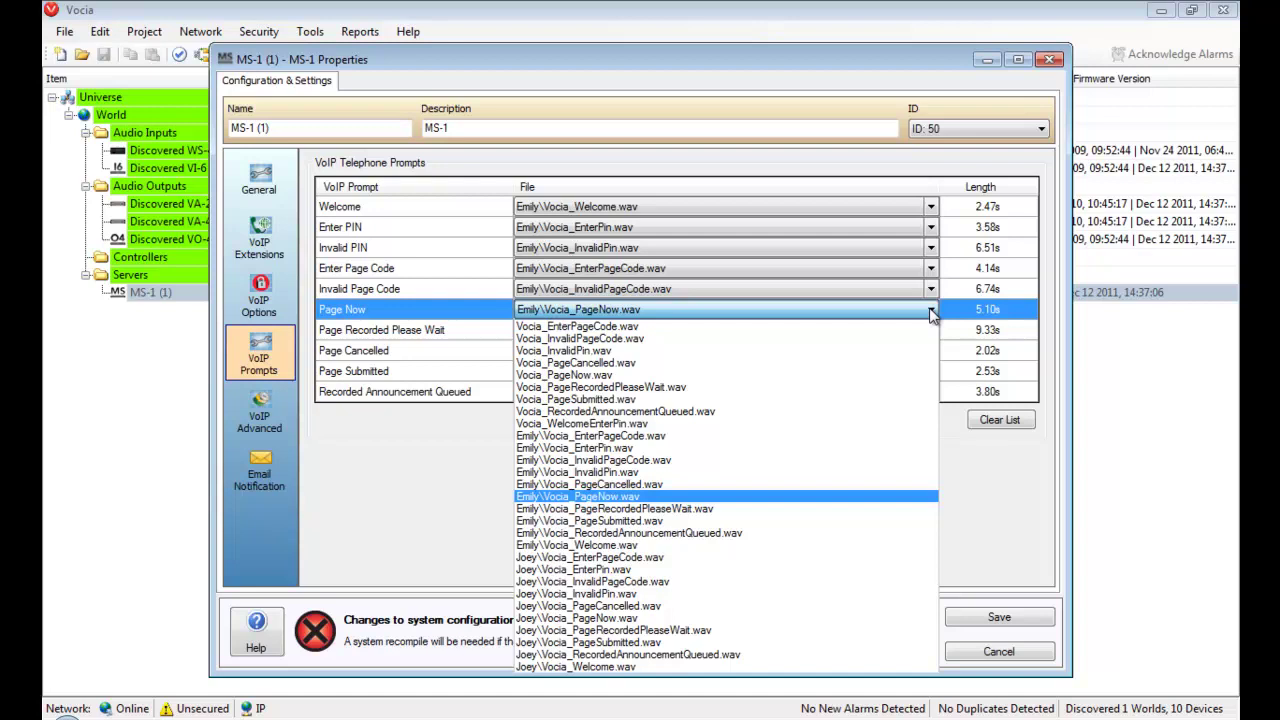
click(931, 312)
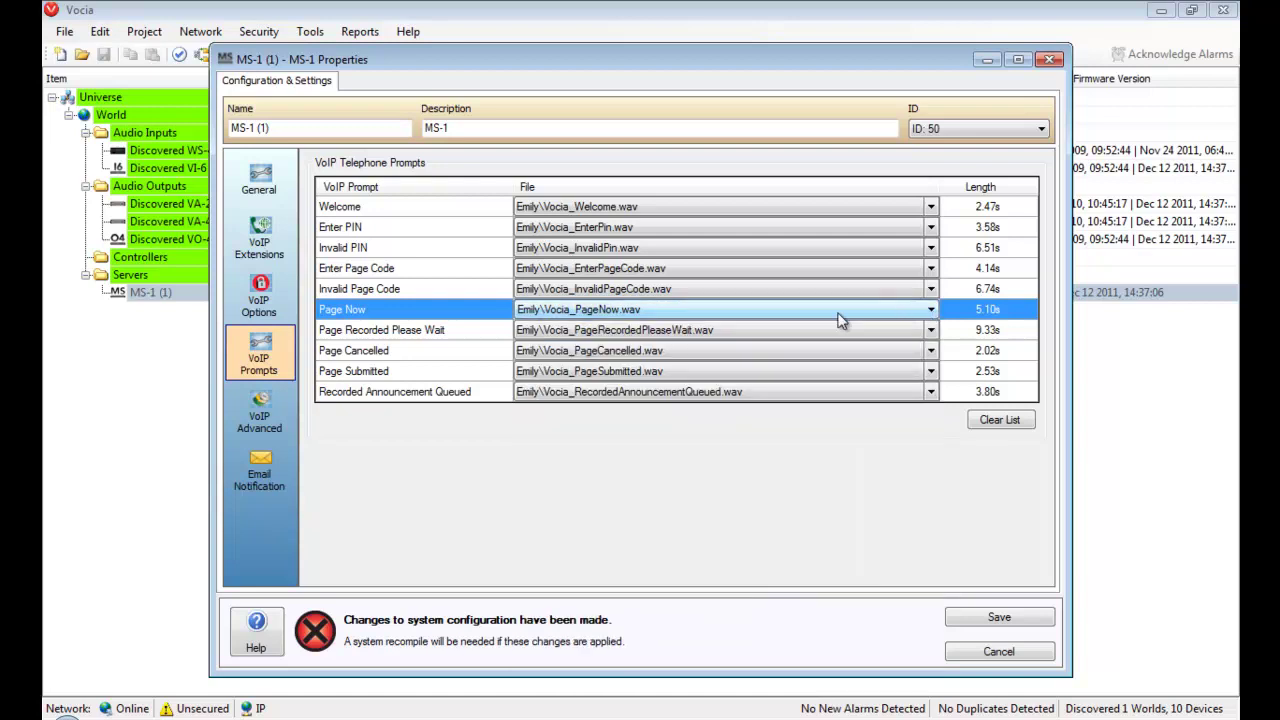
Raise the Call Limit in MS-1's advanced VoIP settings from 2 to 7
click(259, 415)
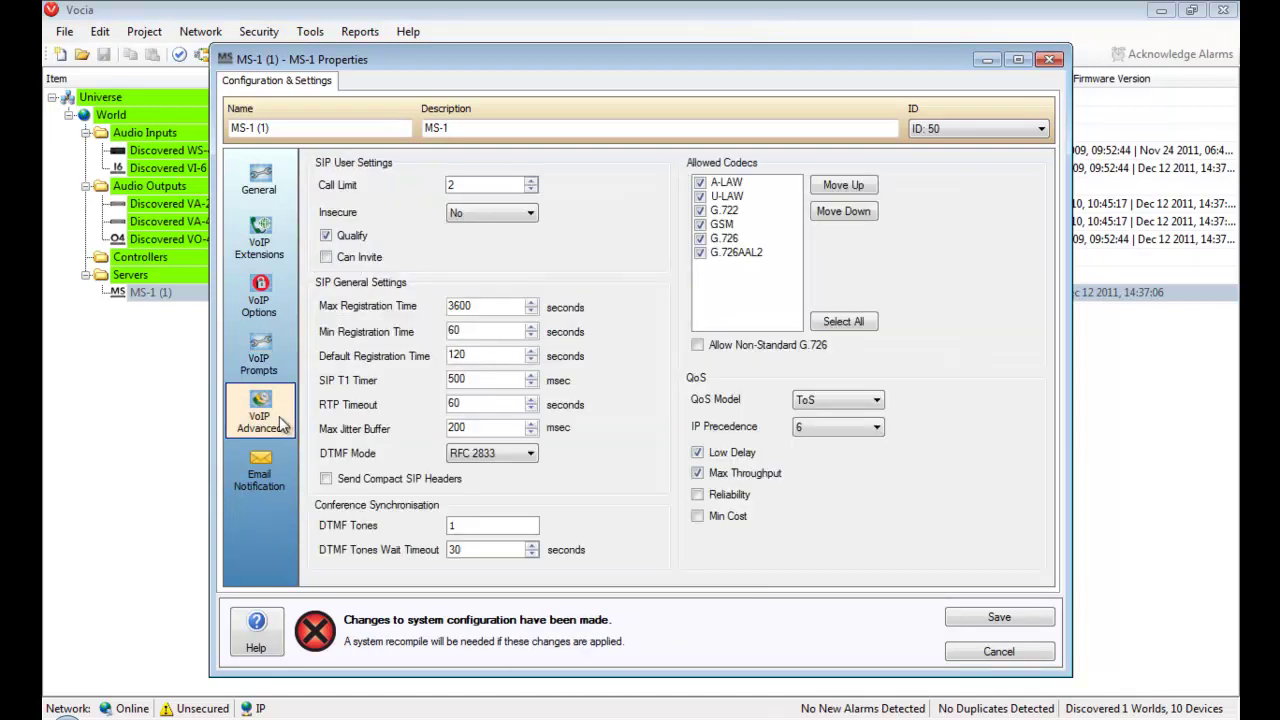
click(530, 182)
click(530, 182)
click(530, 182)
click(530, 182)
click(530, 182)
click(530, 182)
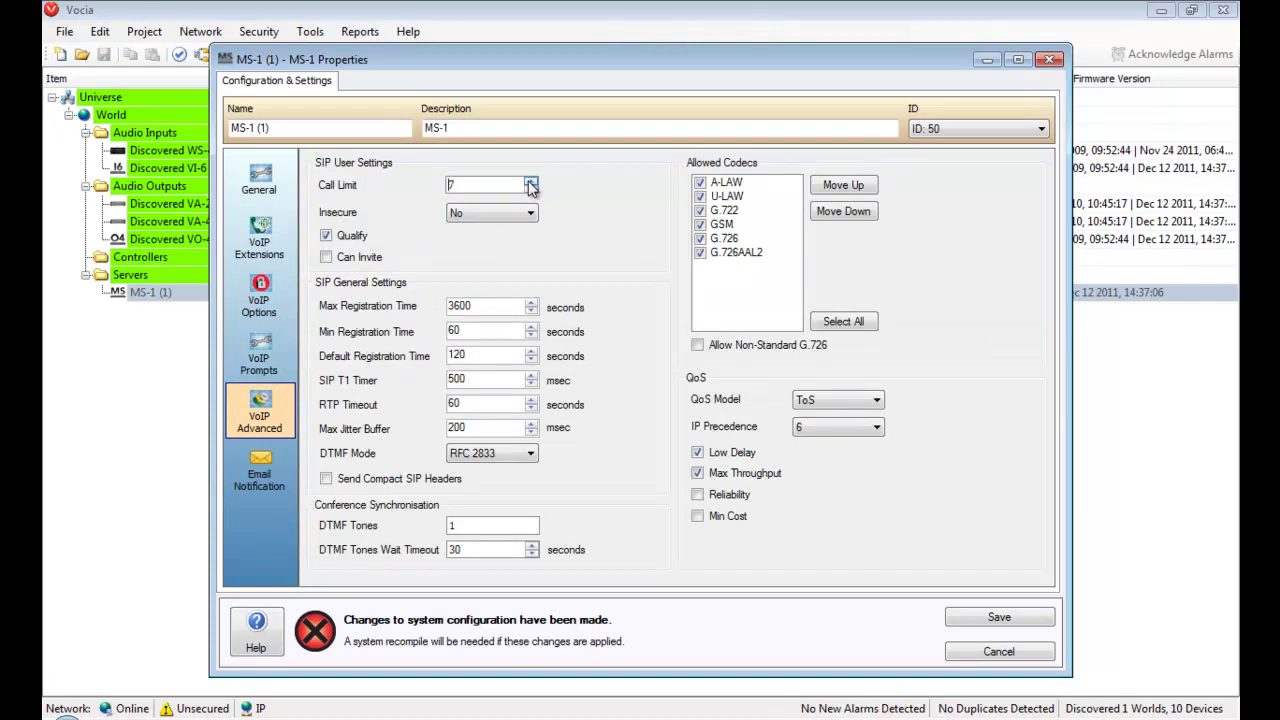
click(530, 182)
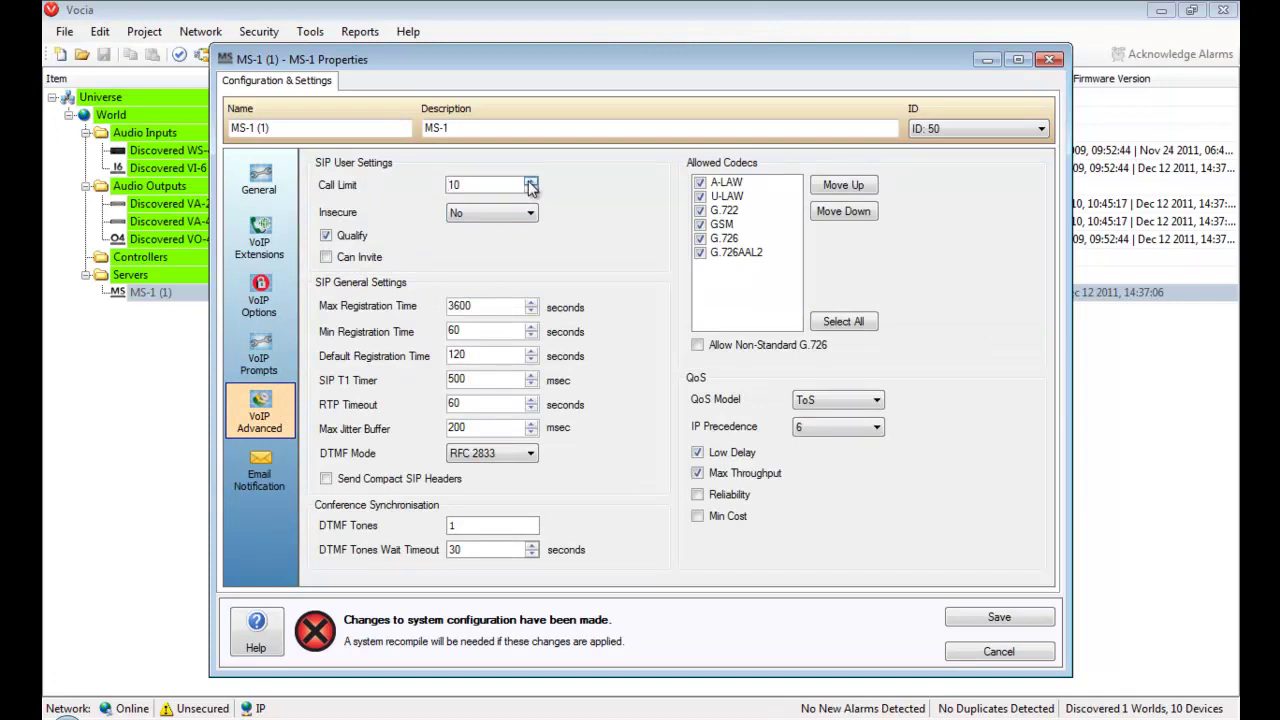